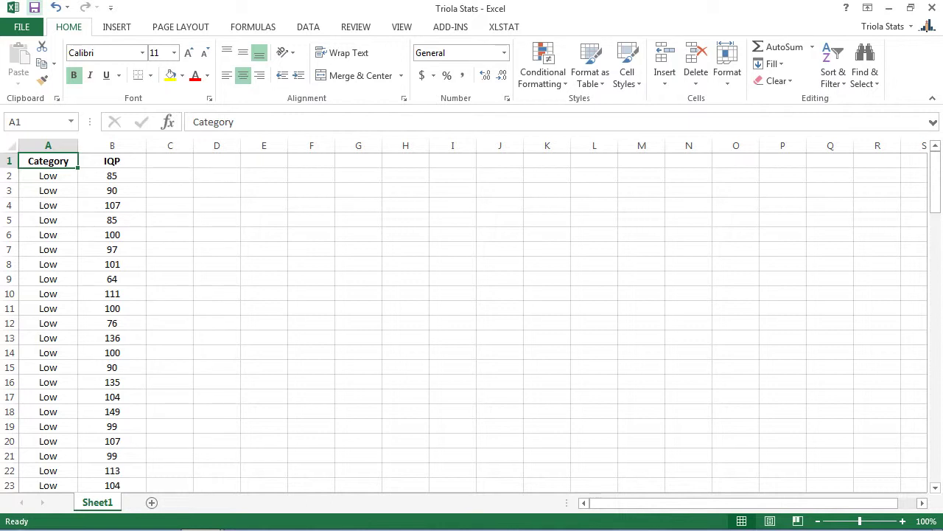
- Set up an XLSTAT ANOVA with B1:B122 as the quantitative dependent variable and A1:A122 as the qualitative explanatory variable
click(112, 145)
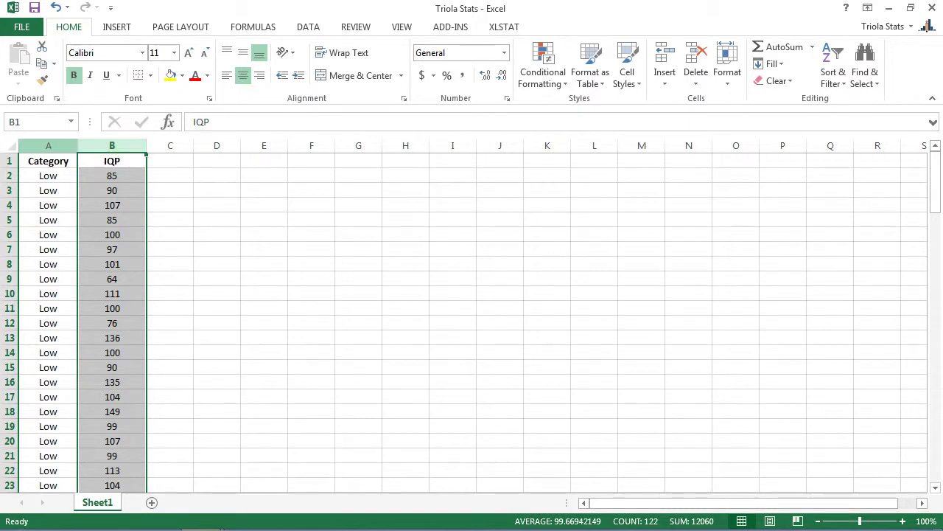
click(48, 145)
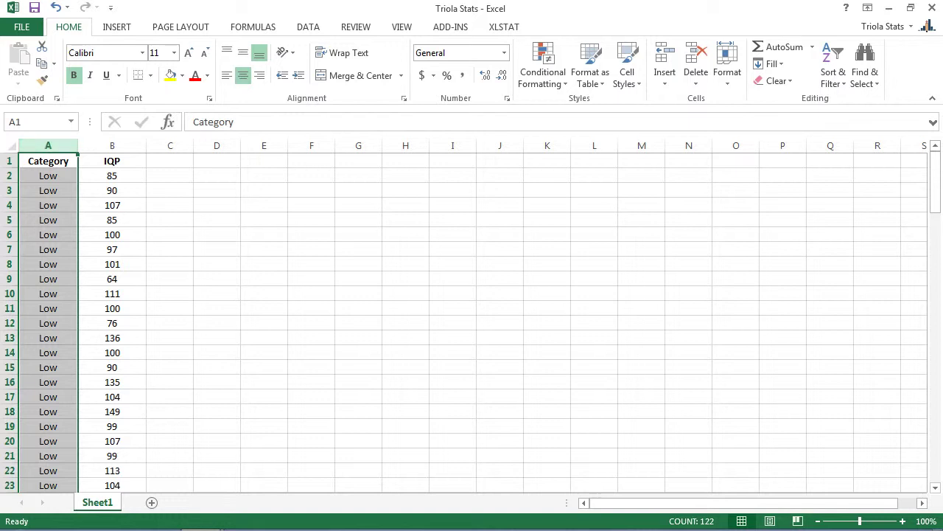
click(48, 175)
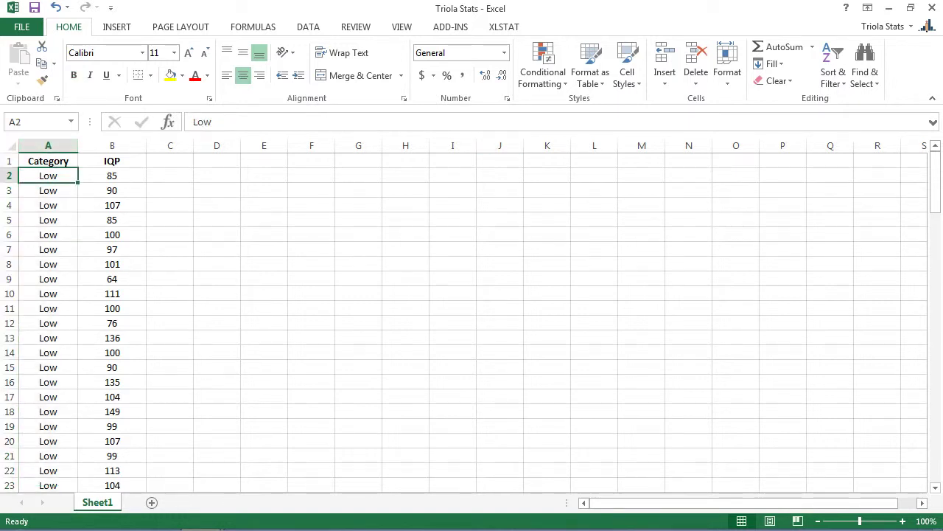
click(504, 27)
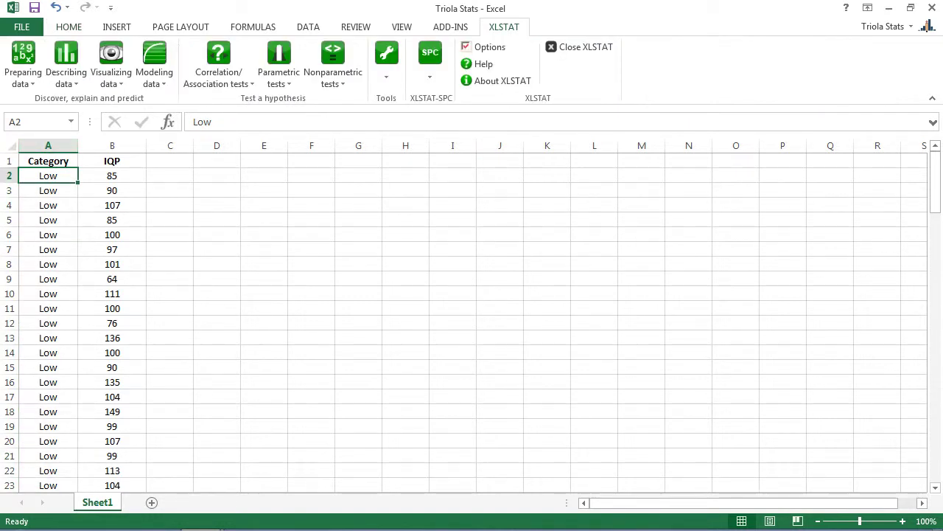
click(154, 73)
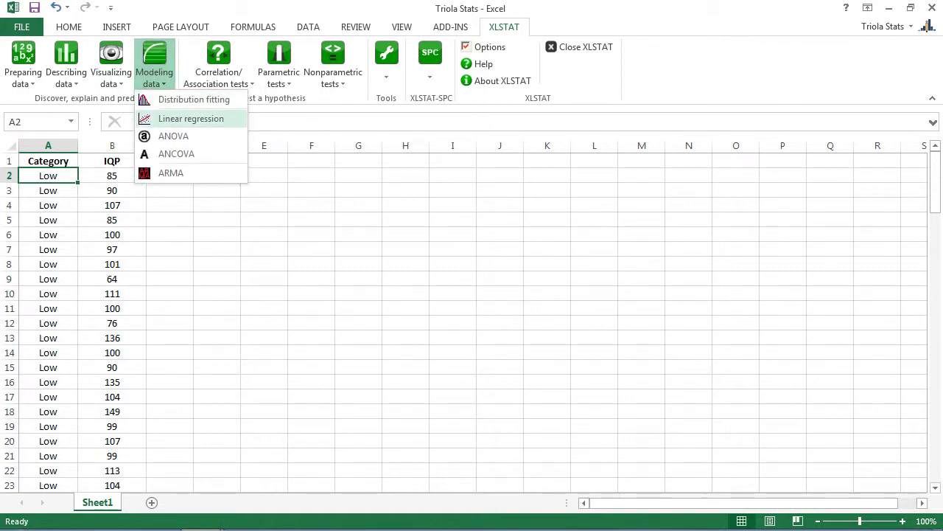
click(173, 135)
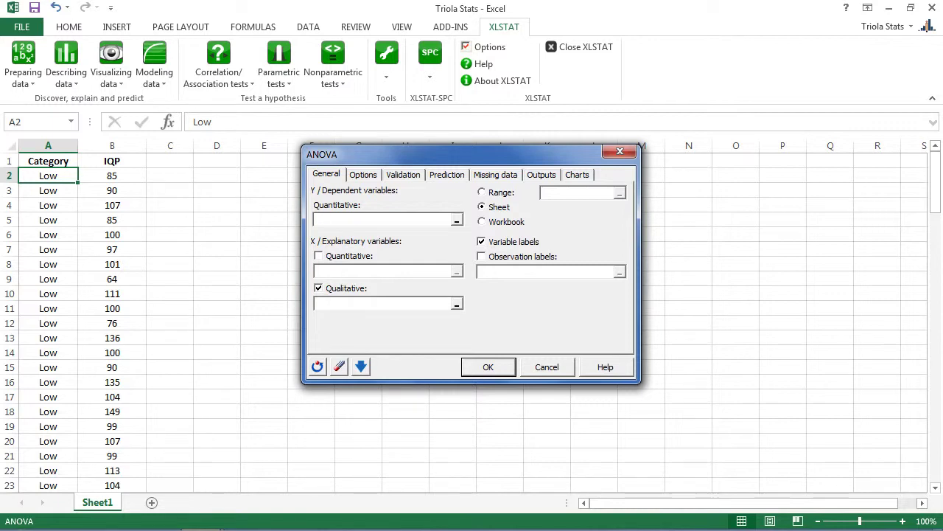
text(B1:B12)
text(2)
text(A1:A1)
text(22)
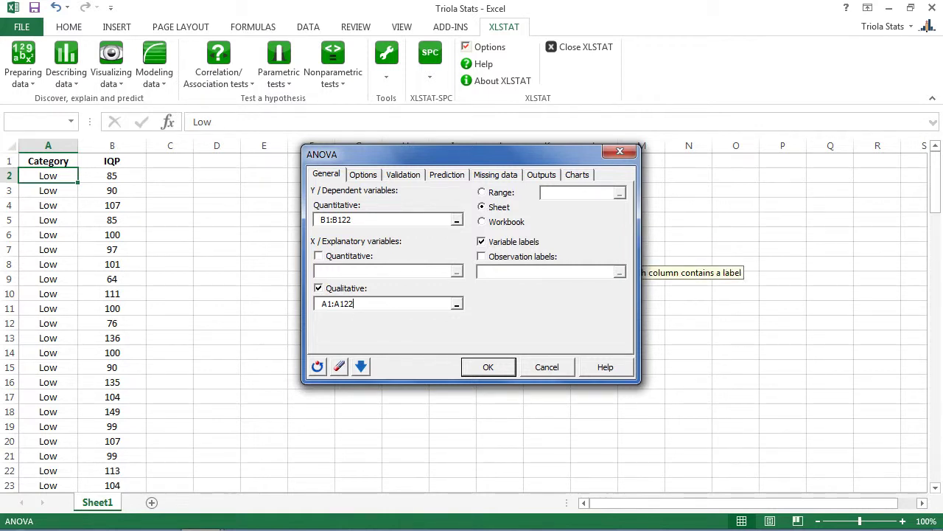
- Run the ANOVA with the variable labels option enabled
click(509, 241)
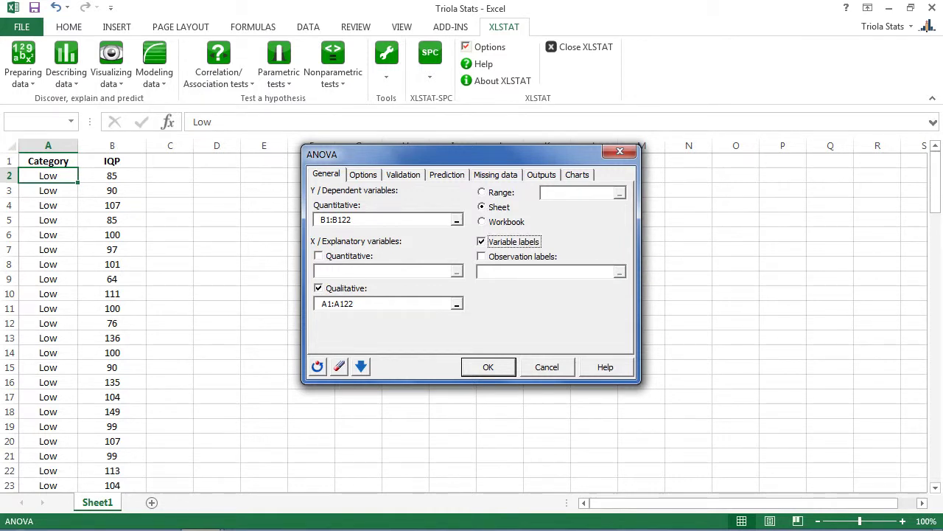
key(space)
key(space)
key(Return)
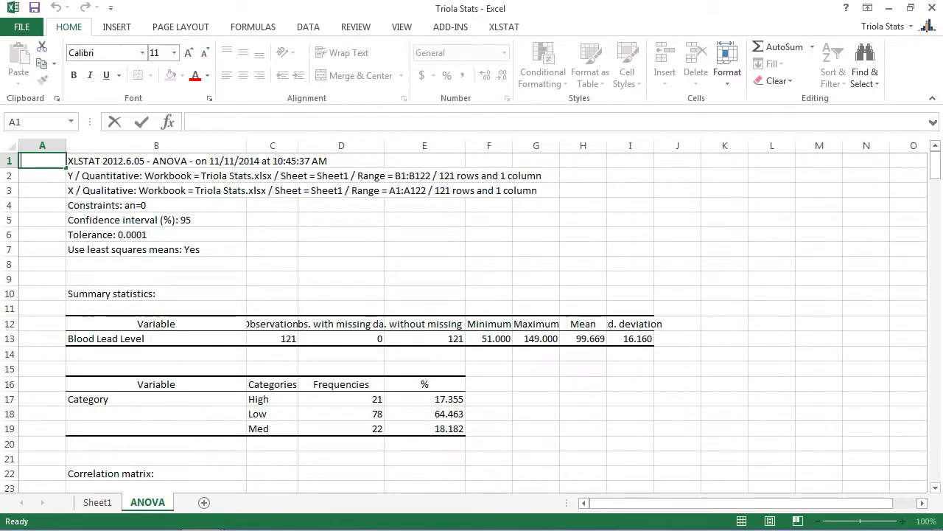
- Examine the F and Pr > F results in the Analysis of variance table
drag(935, 166, 935, 179)
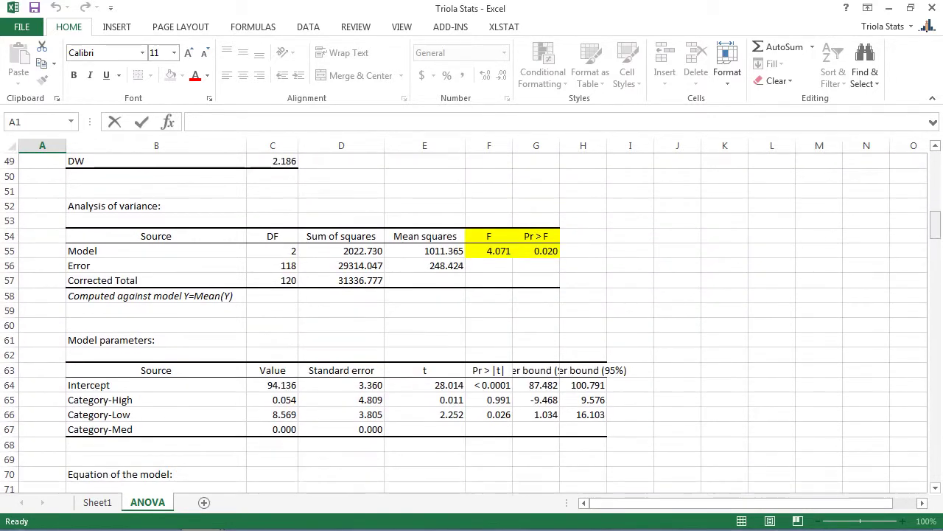
click(489, 235)
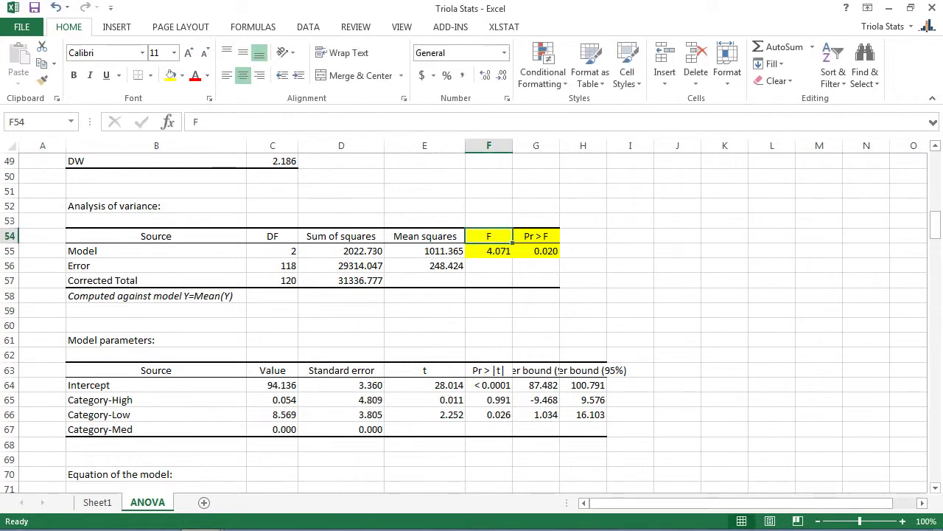
click(536, 236)
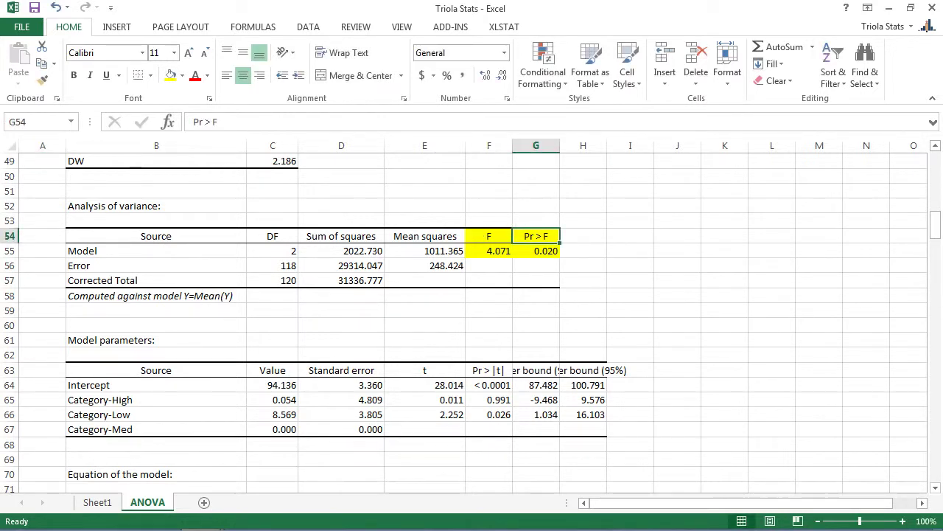
click(536, 250)
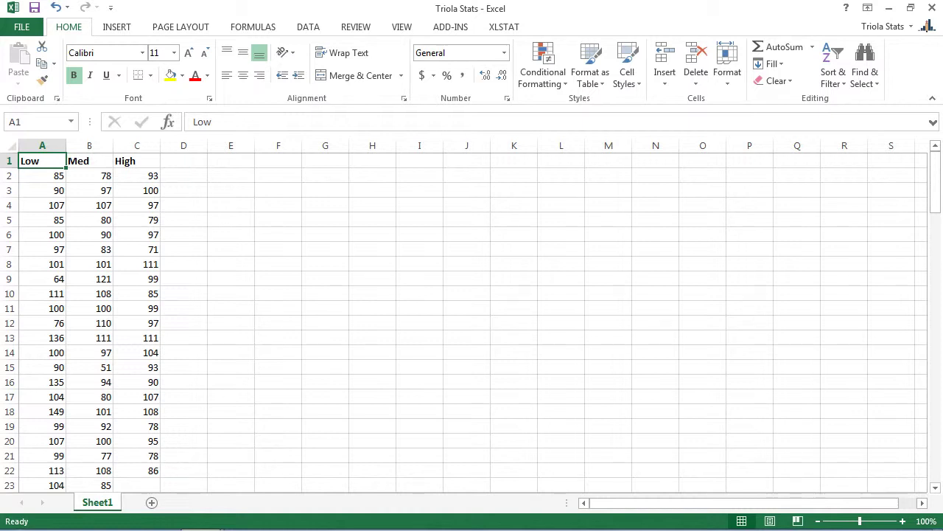
- Start an Anova: Single Factor analysis of the Low, Med and High columns with input range A1:C79
key(ctrl+shift+Down)
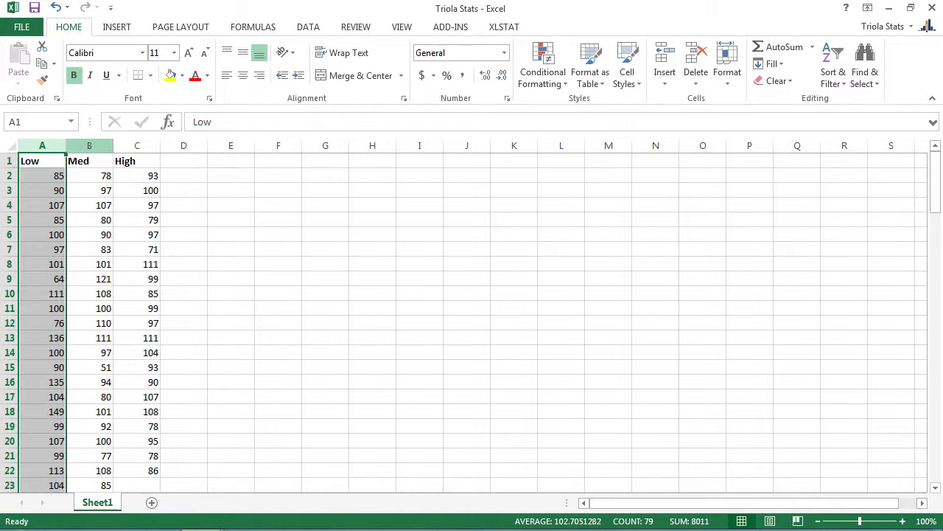
click(89, 146)
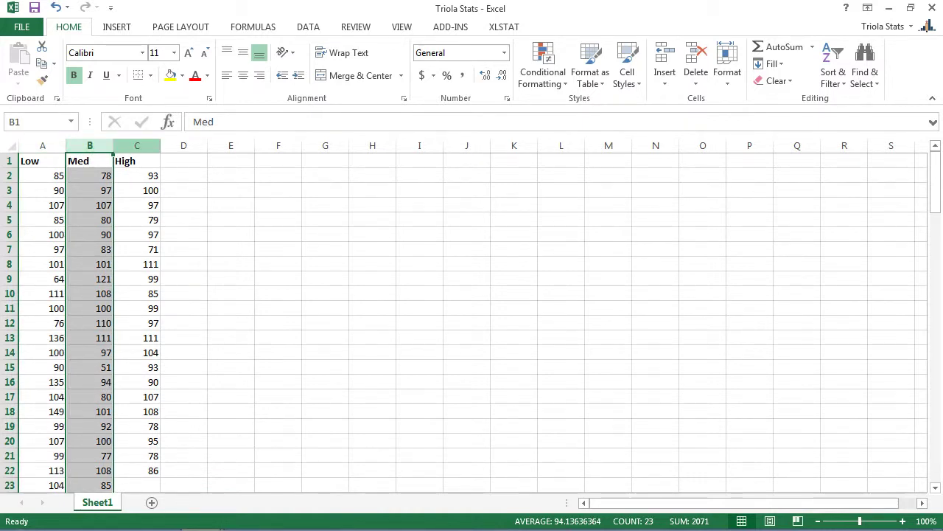
click(137, 146)
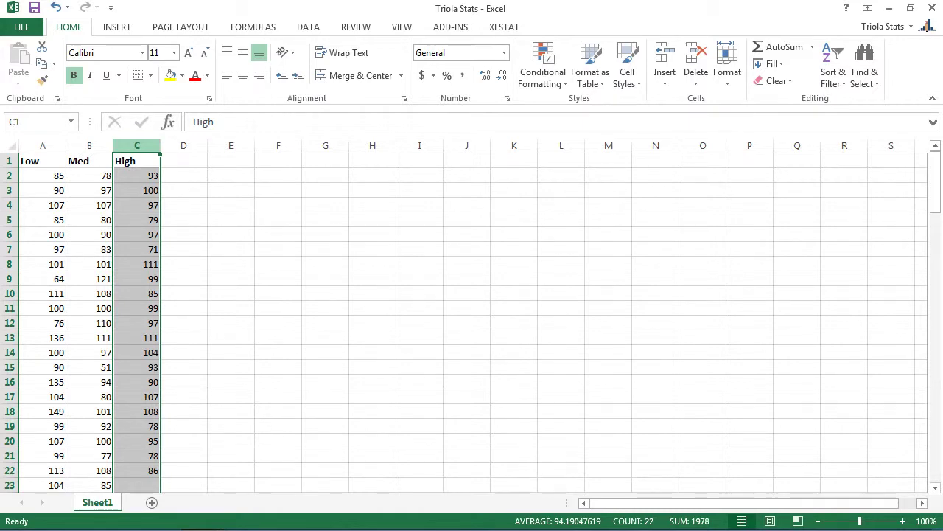
drag(29, 160, 52, 190)
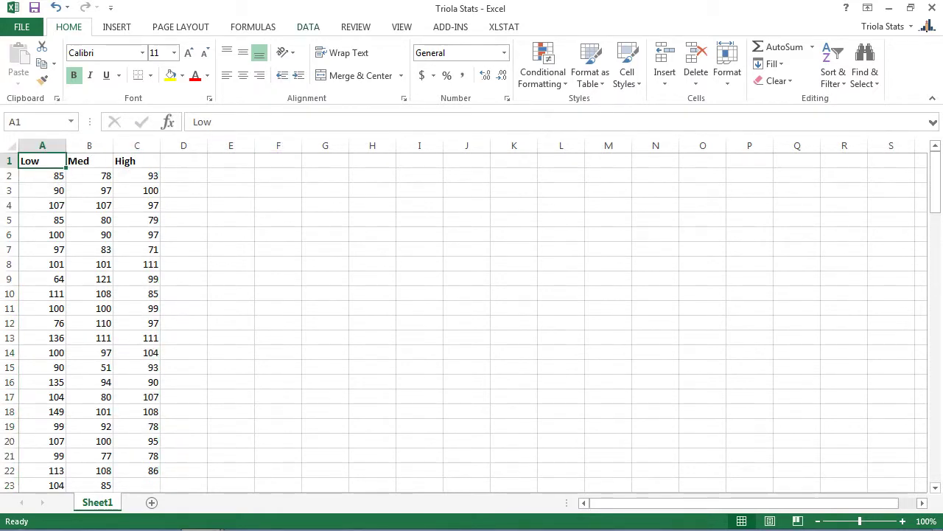
click(308, 26)
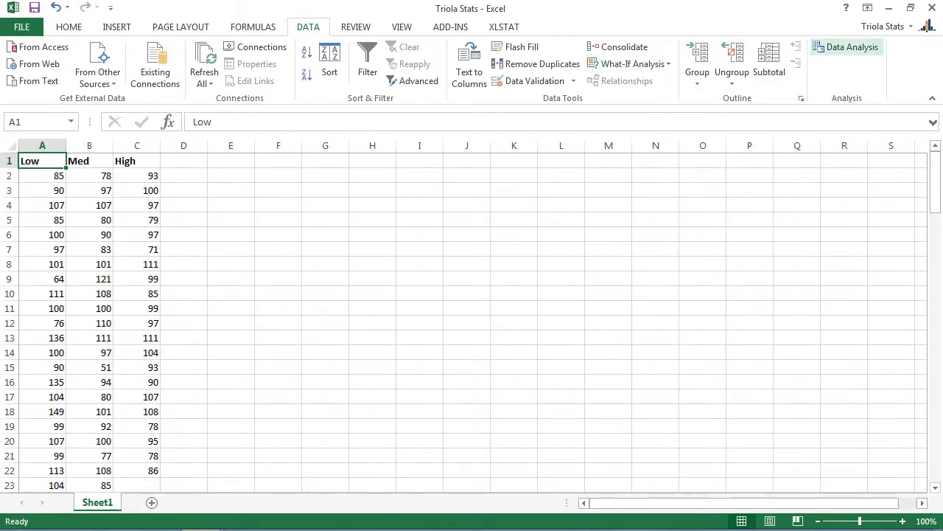
click(847, 48)
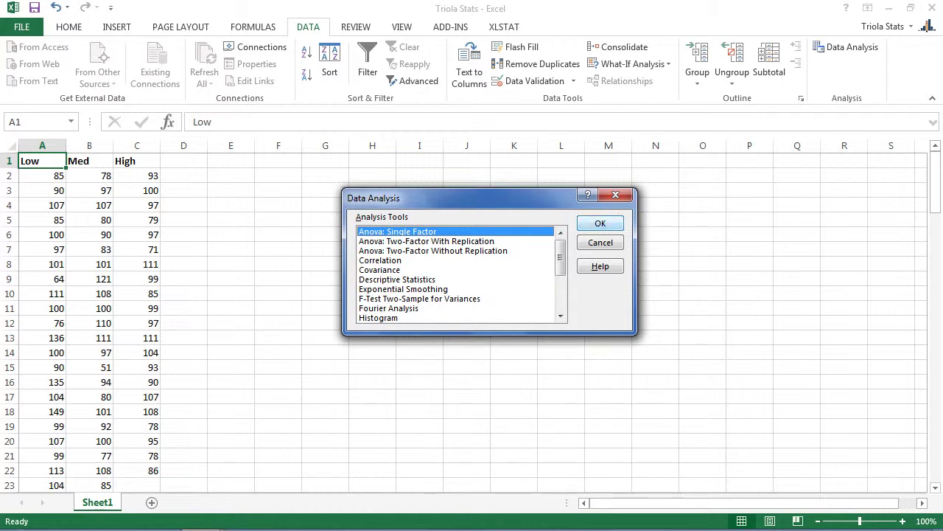
key(Return)
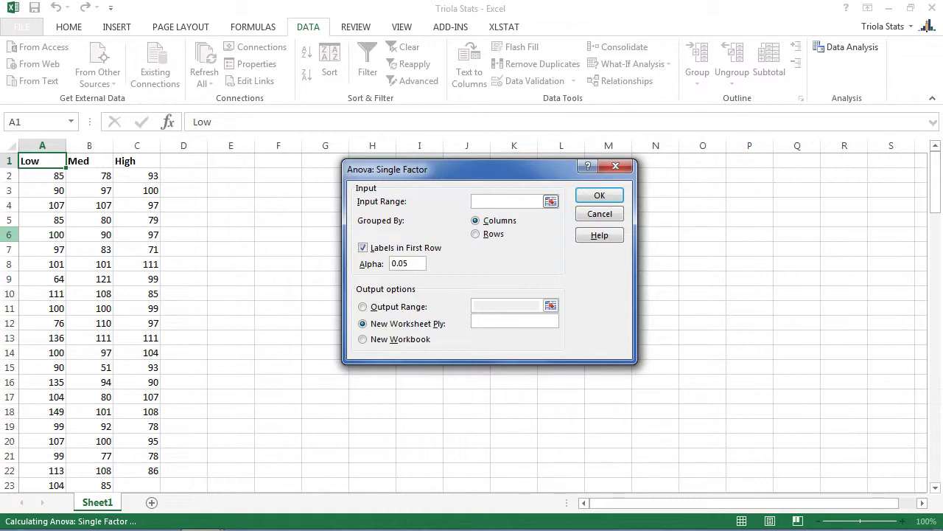
text(A1:C79)
- Switch the data grouping to rows and back to columns, and toggle the first-row labels option
click(475, 233)
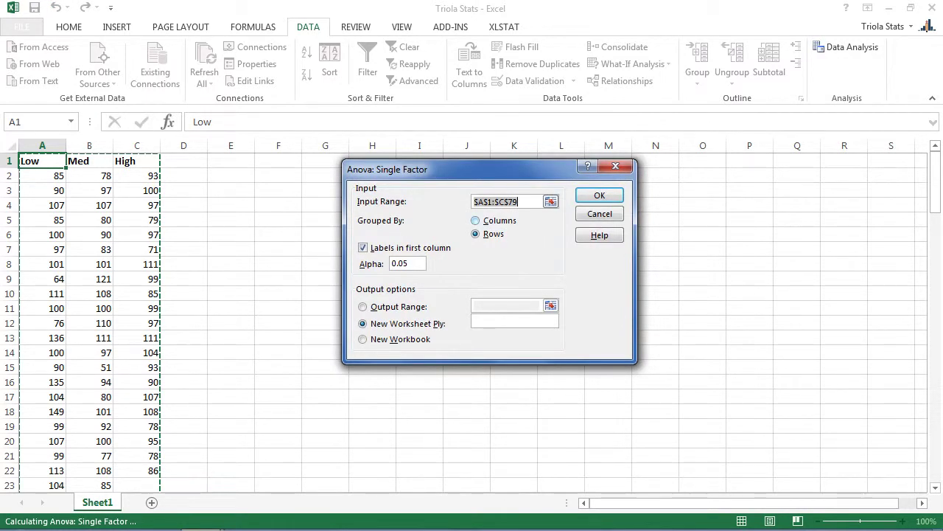
key(alt+c)
key(alt+l)
key(alt+l)
key(alt+l)
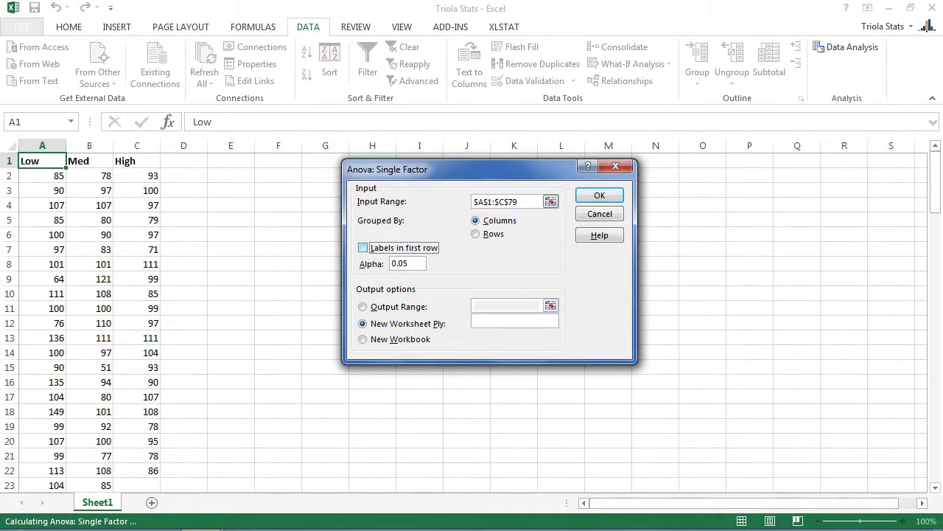